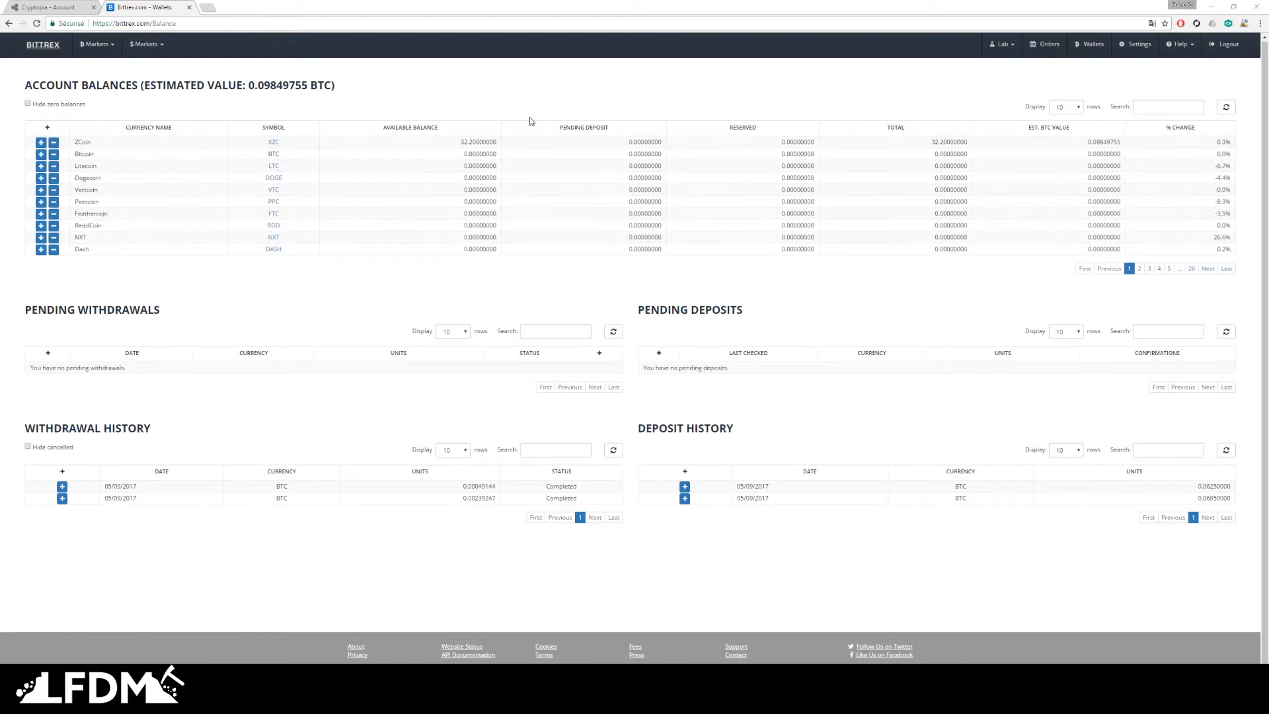
# - Open the wallets page, display the Bitcoin deposit address, select the address text, and dismiss the deposit window
pyautogui.click(1089, 44)
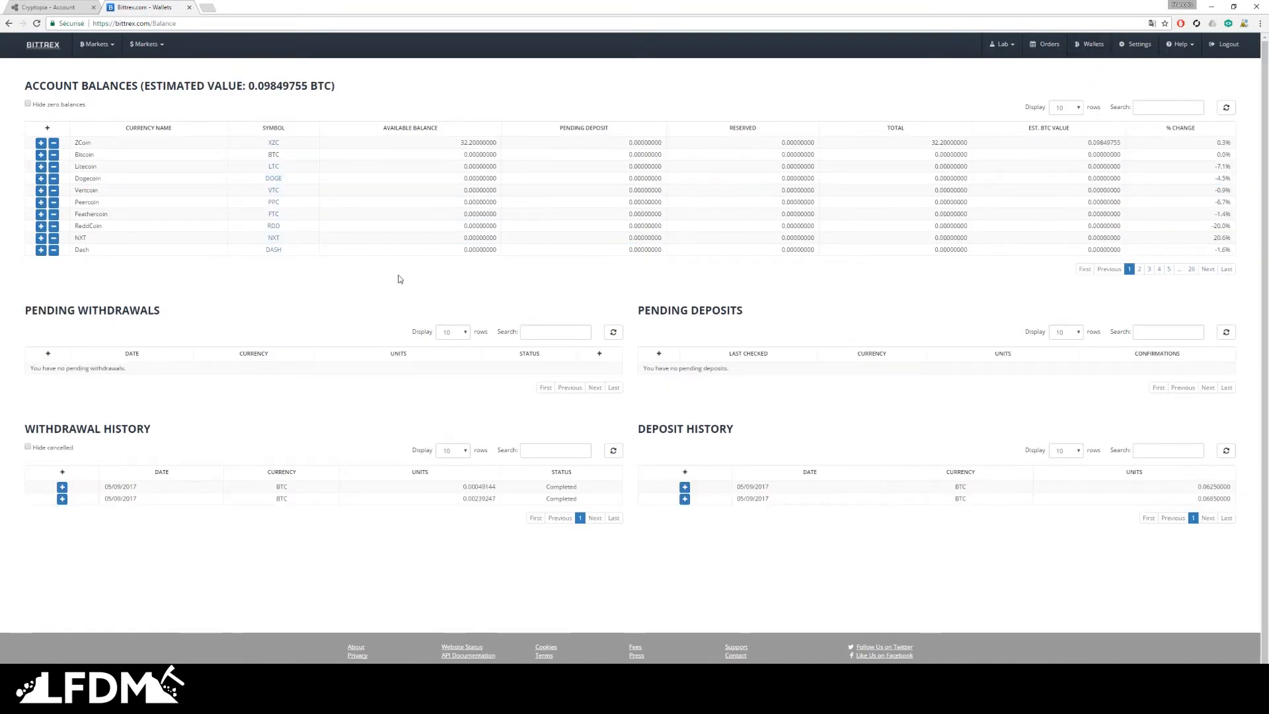
pyautogui.click(40, 156)
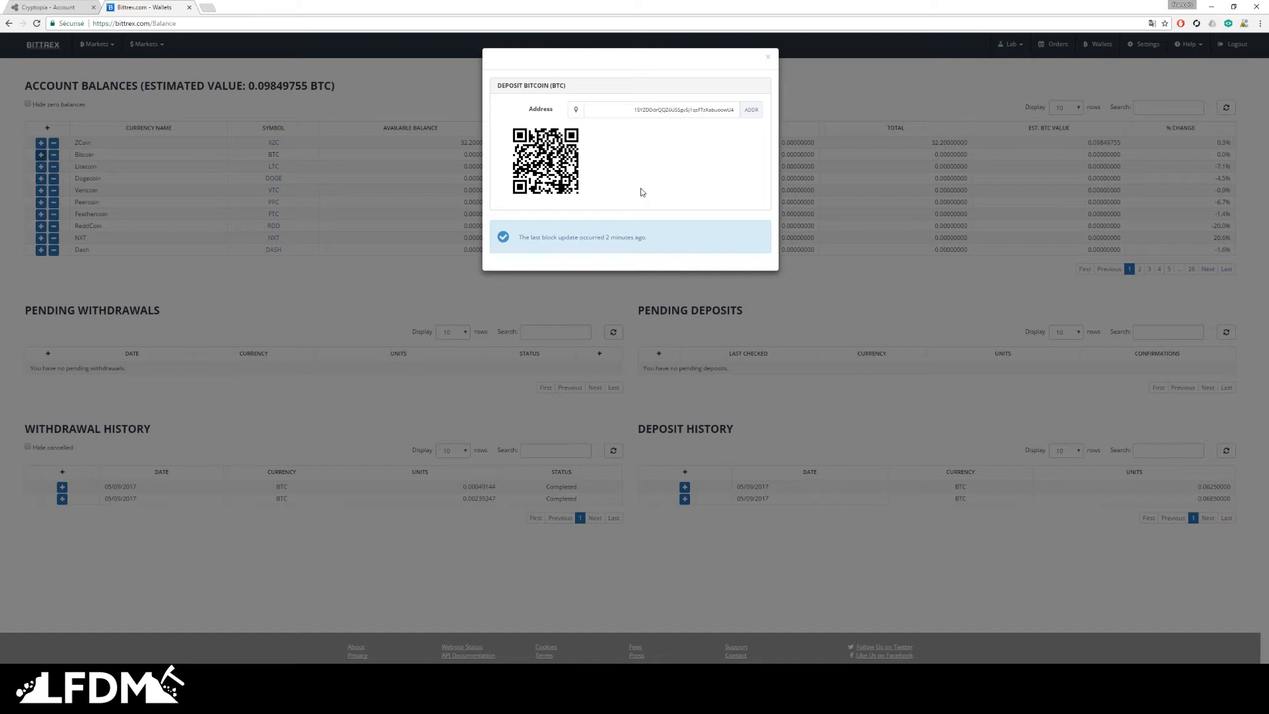
pyautogui.moveTo(628, 109); pyautogui.dragTo(744, 112)
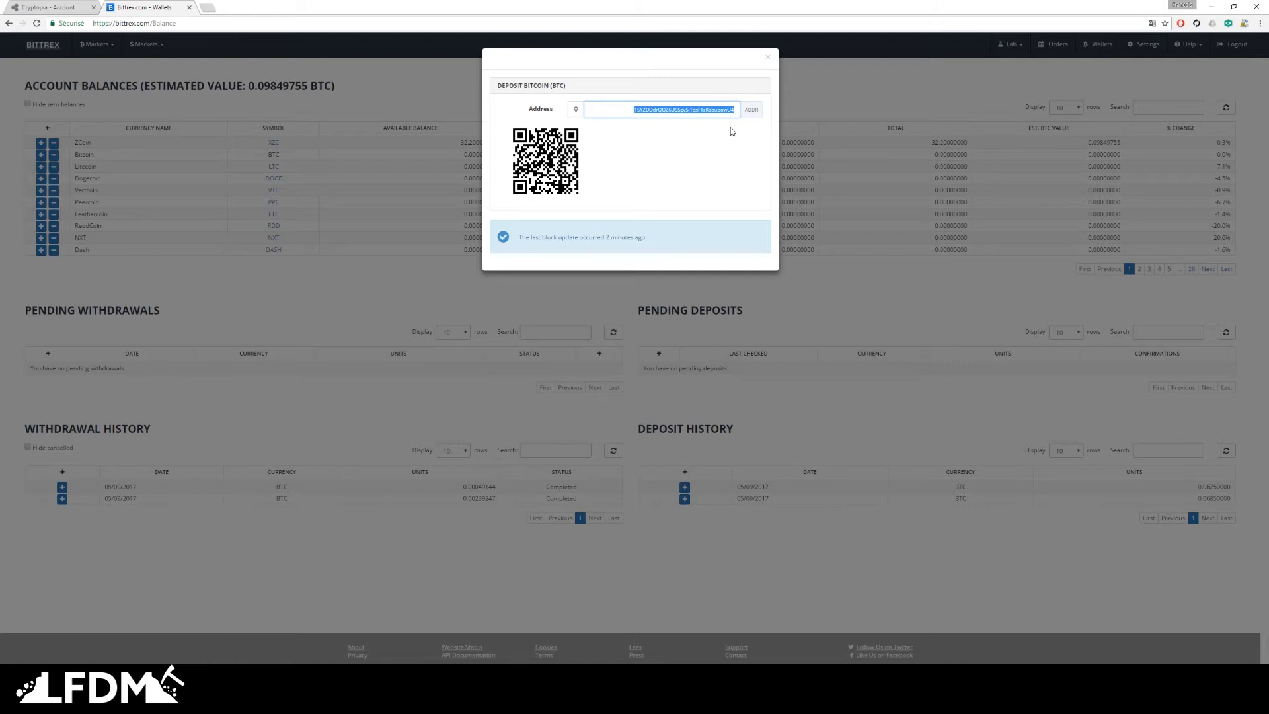
pyautogui.click(767, 57)
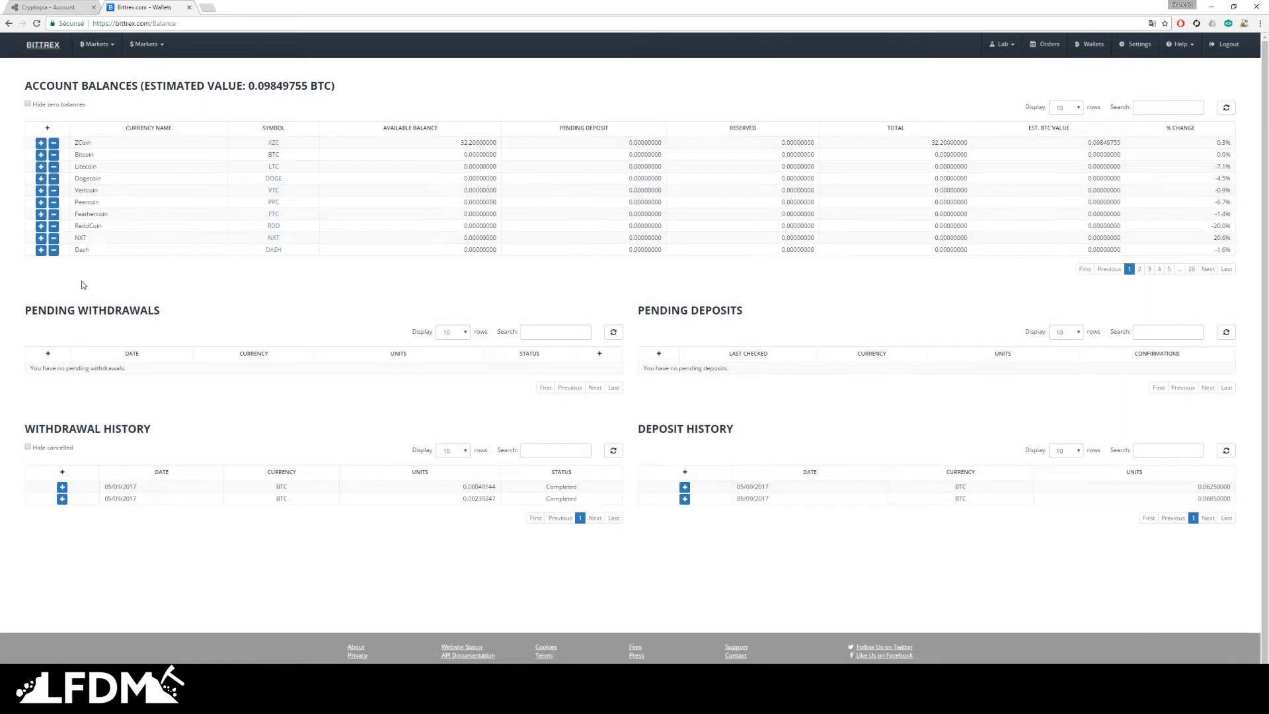
# - Generate a new ReddCoin deposit address from its wallet entry and select the address text
pyautogui.click(40, 226)
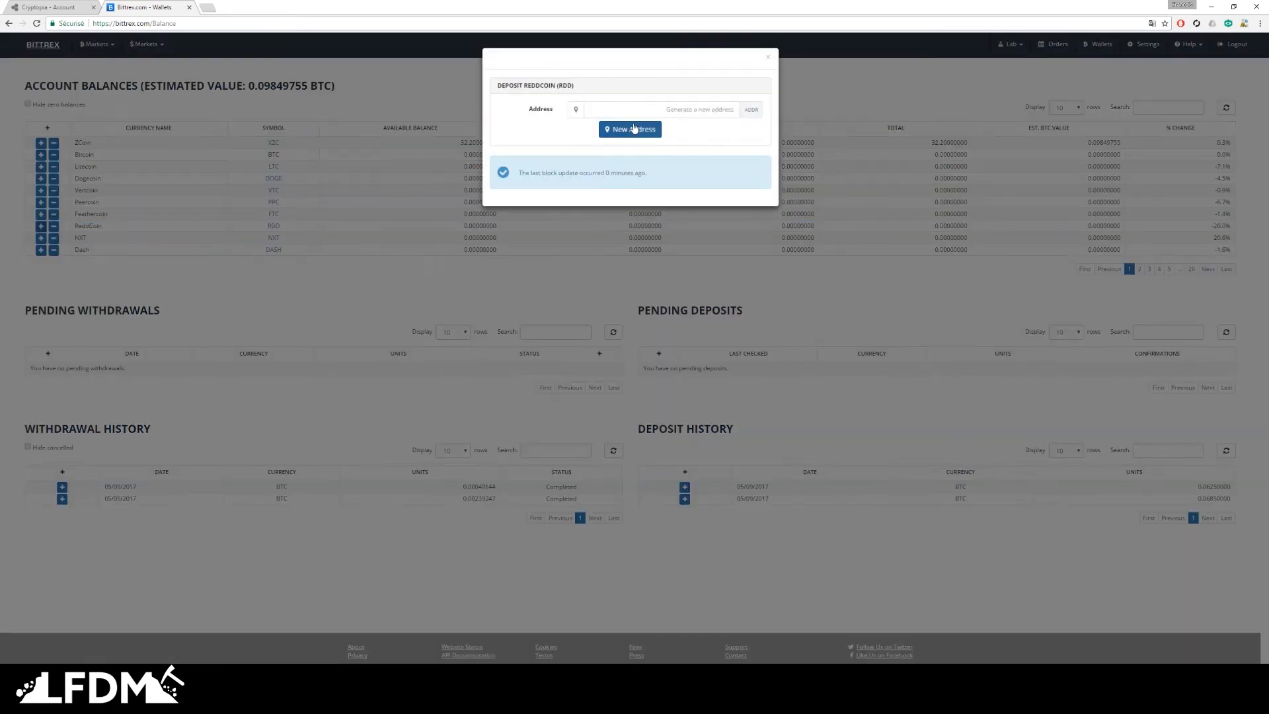
pyautogui.click(622, 129)
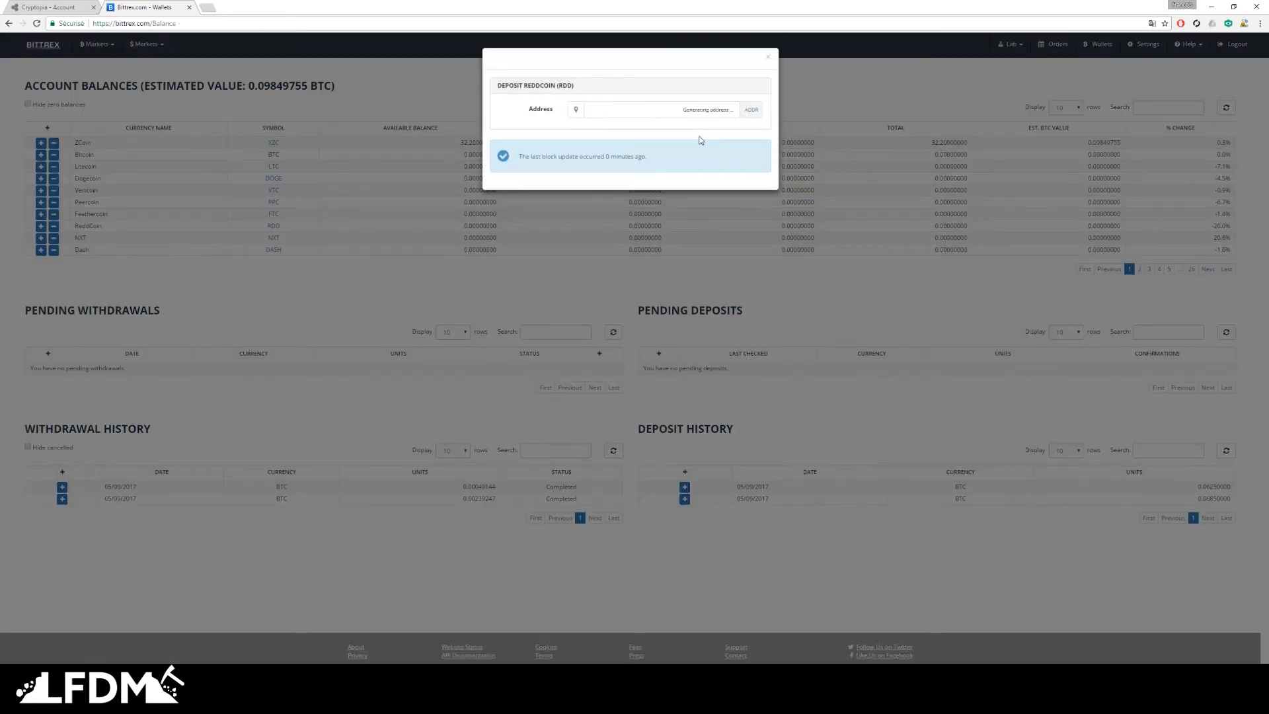
pyautogui.moveTo(632, 111); pyautogui.dragTo(732, 111)
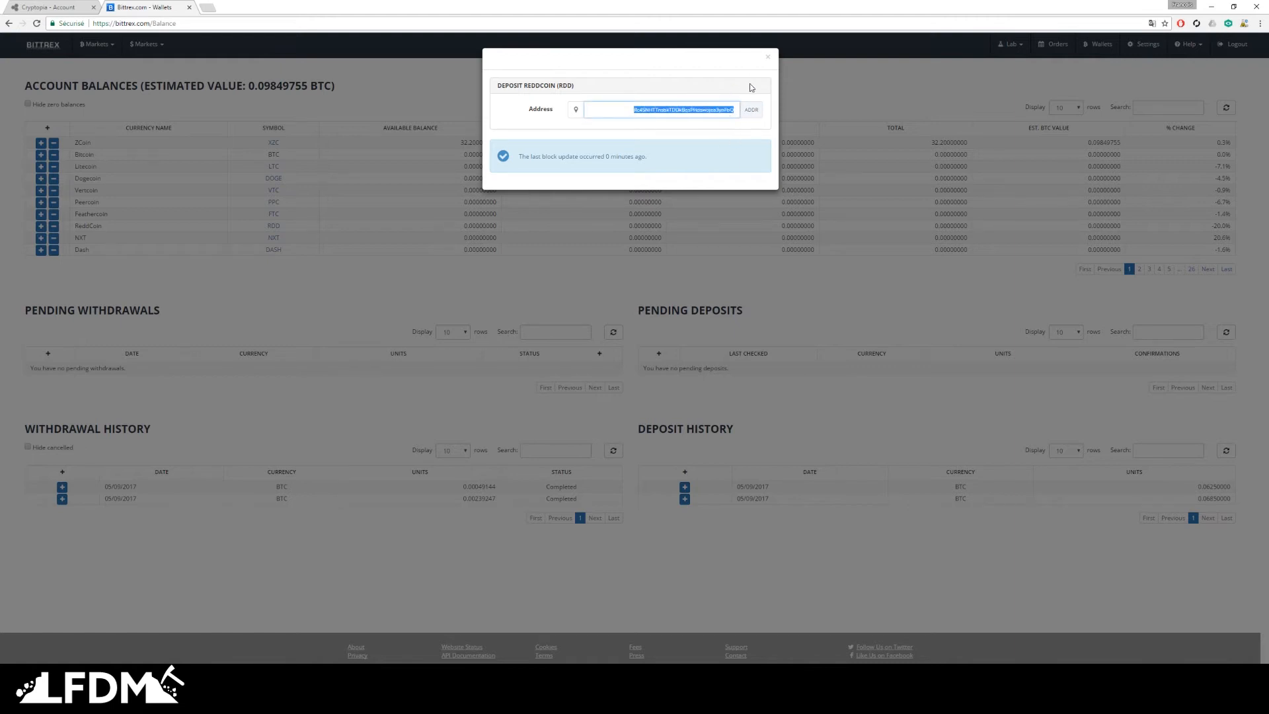
pyautogui.click(769, 60)
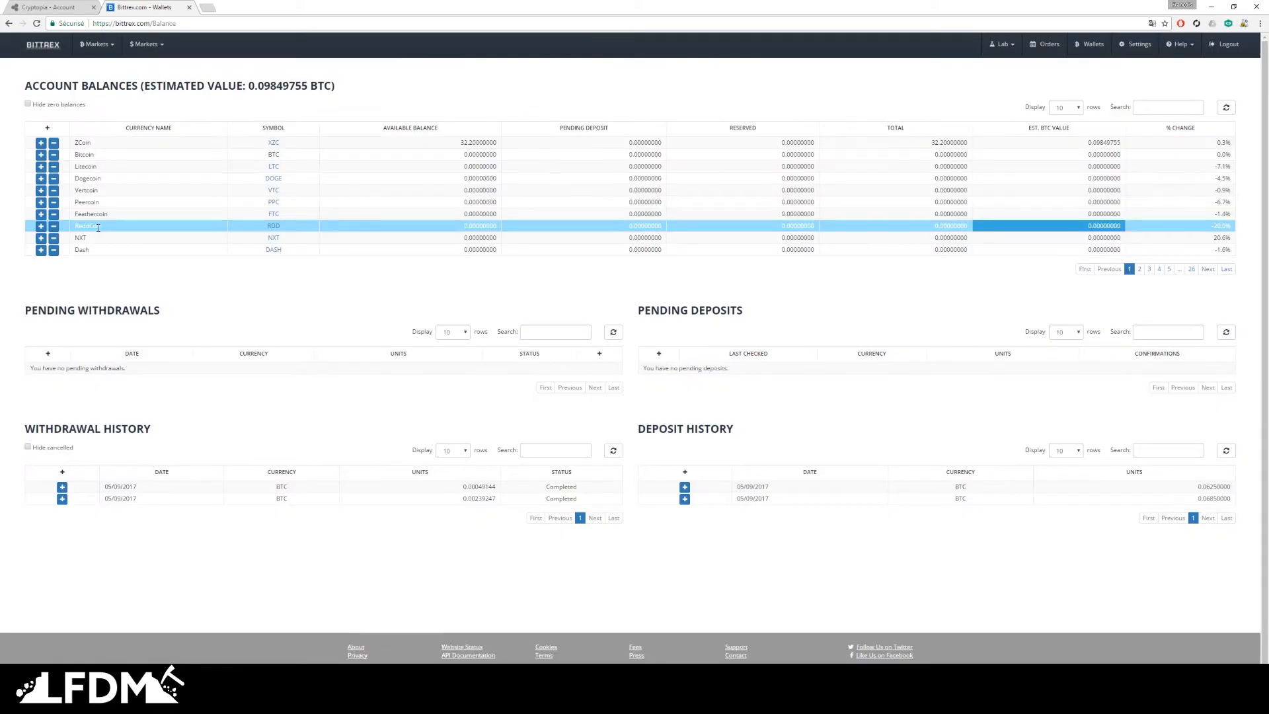
# - View the ZCoin withdrawal form's address and quantity fields, and dismiss the form without withdrawing
pyautogui.click(53, 144)
pyautogui.click(634, 117)
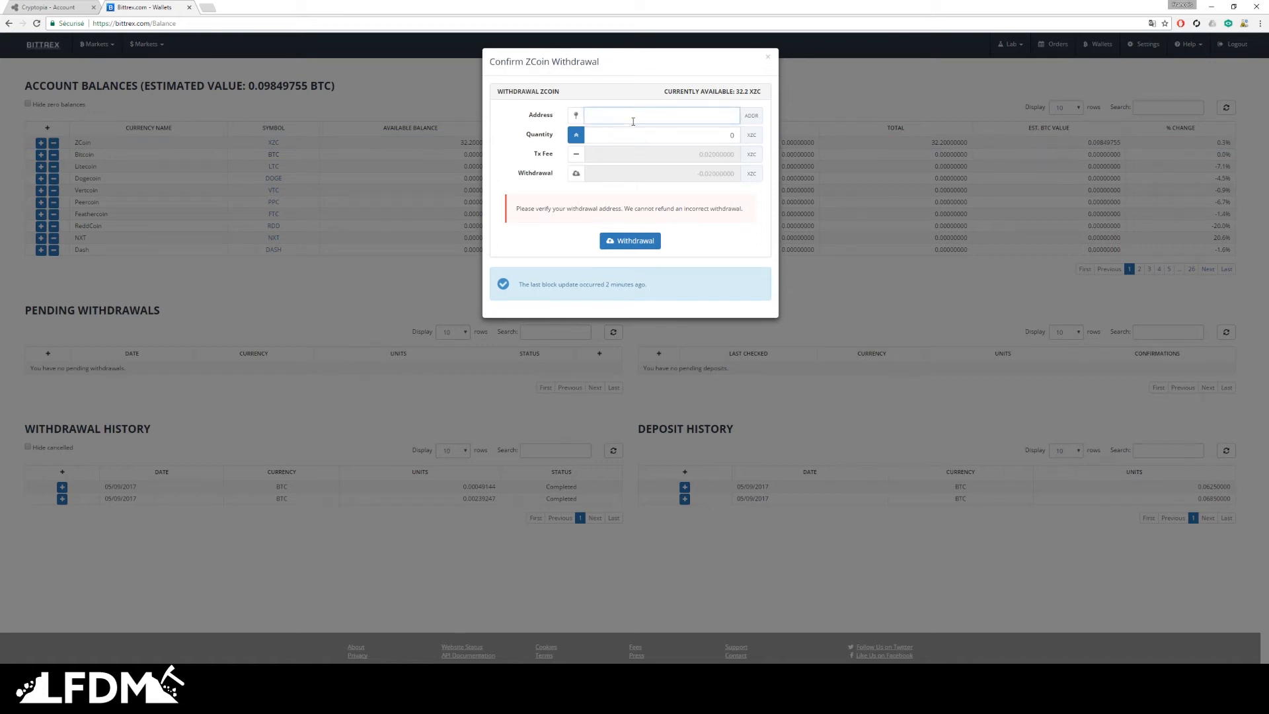
pyautogui.click(625, 135)
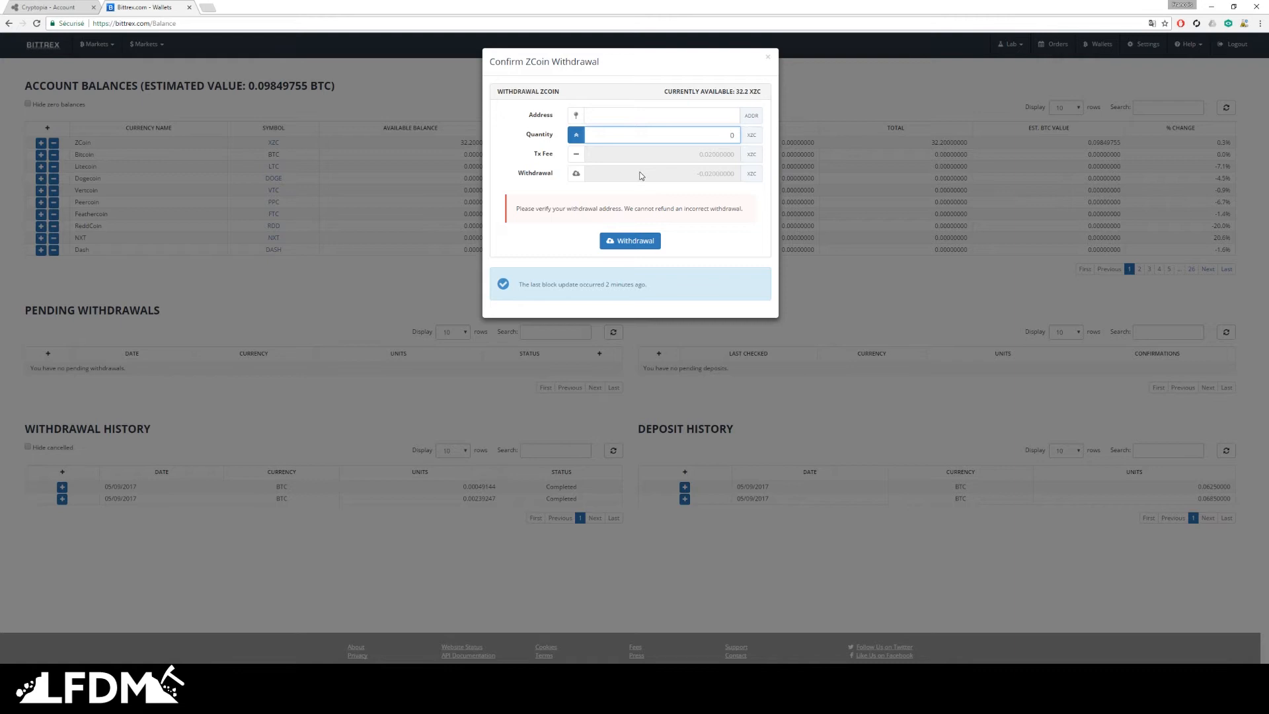
pyautogui.click(841, 287)
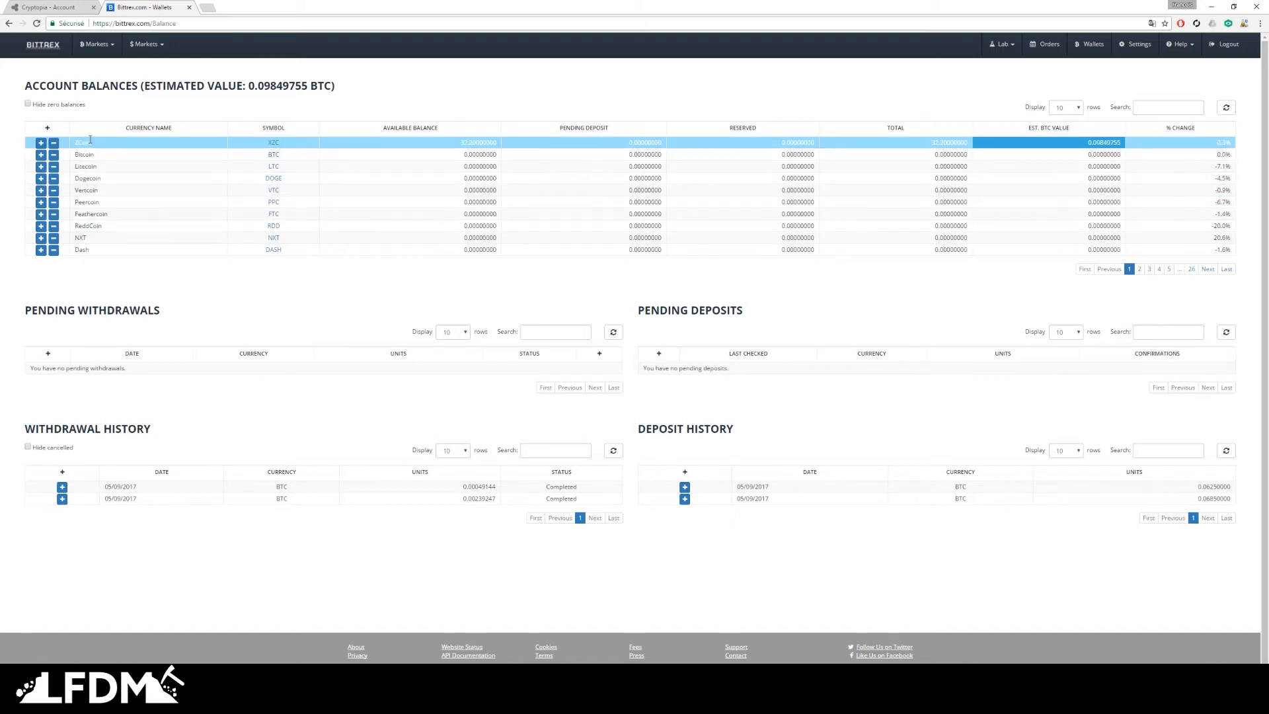
# - From the markets overview, filter the Bitcoin markets for zcoin and open the BTC-XZC market
pyautogui.click(273, 143)
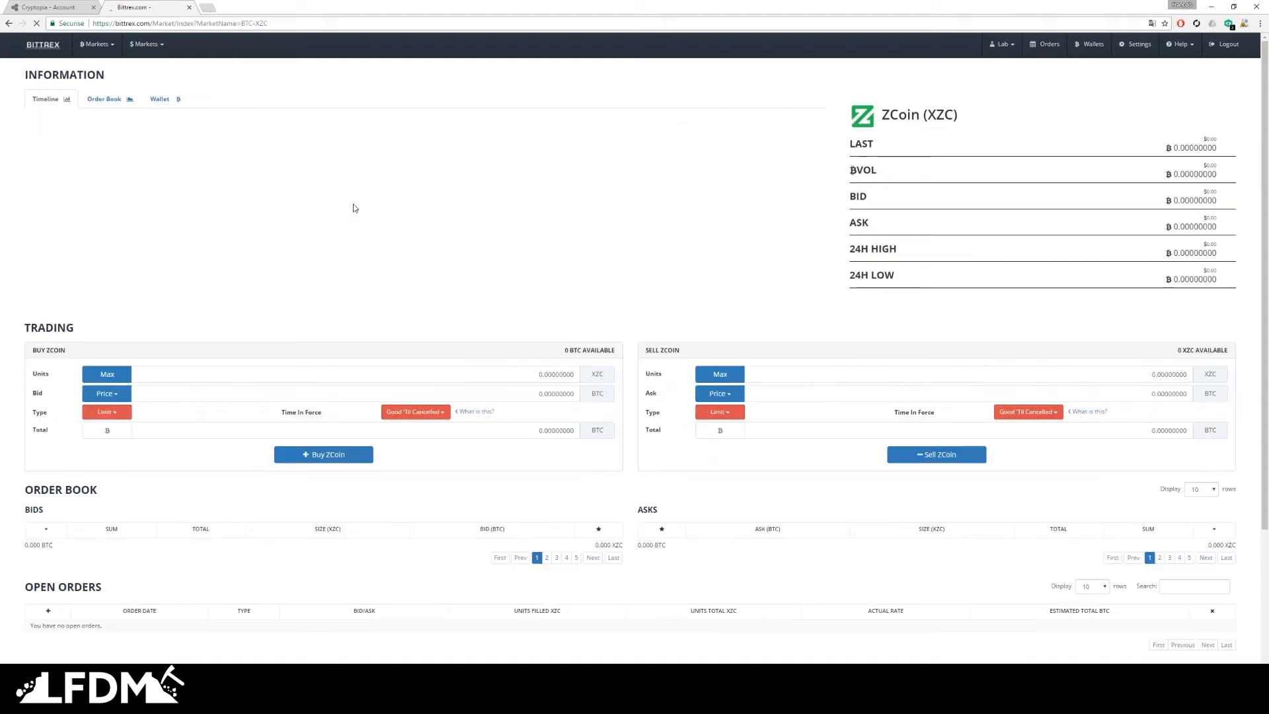
pyautogui.click(43, 45)
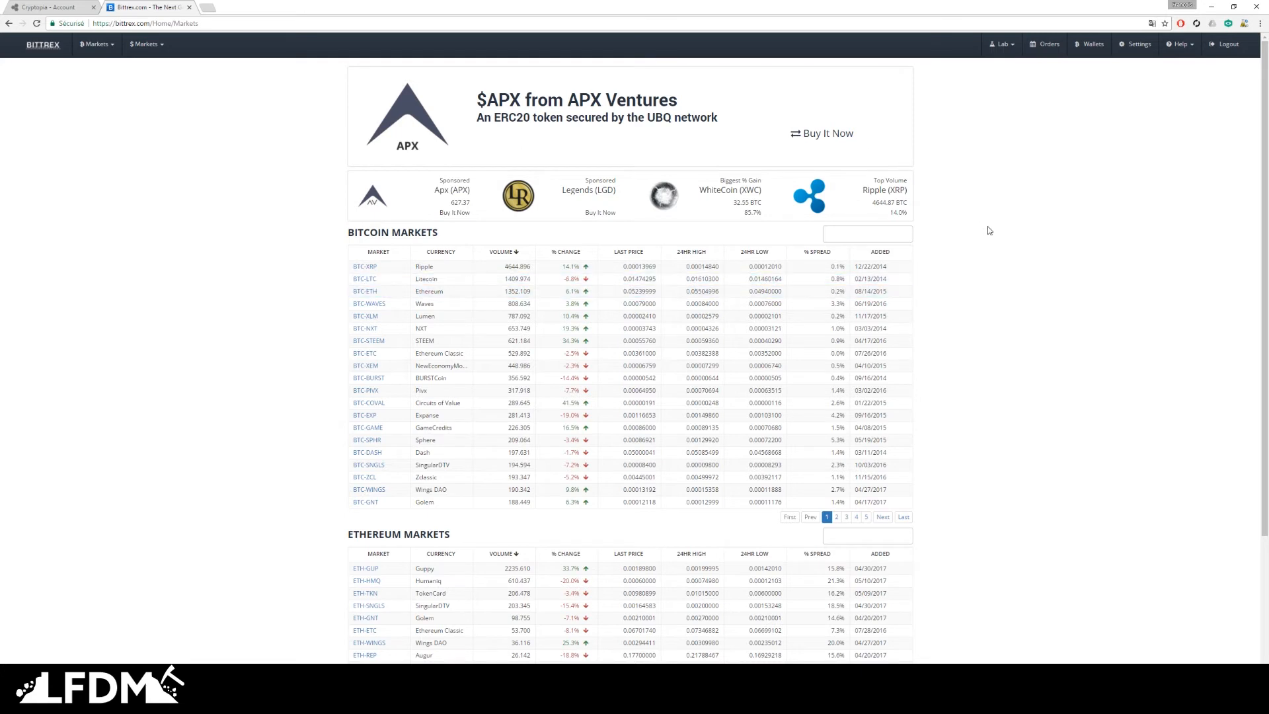
pyautogui.click(873, 236)
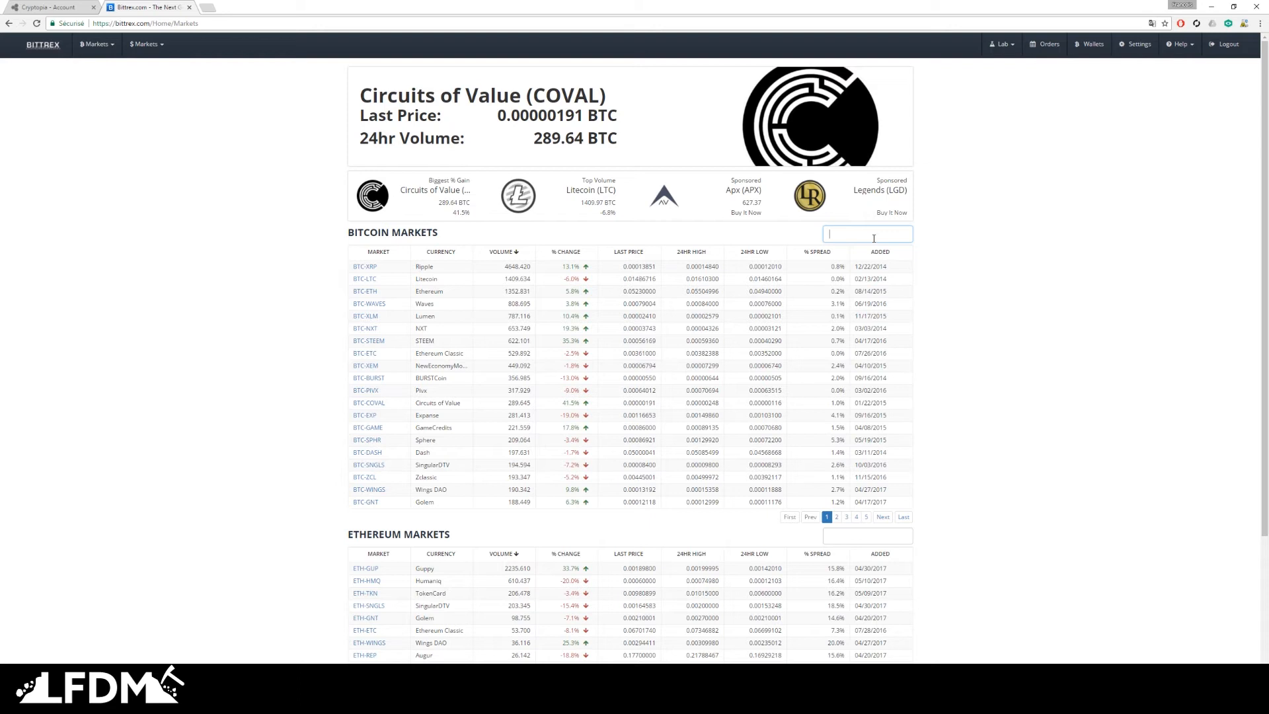
pyautogui.write('zcoin')
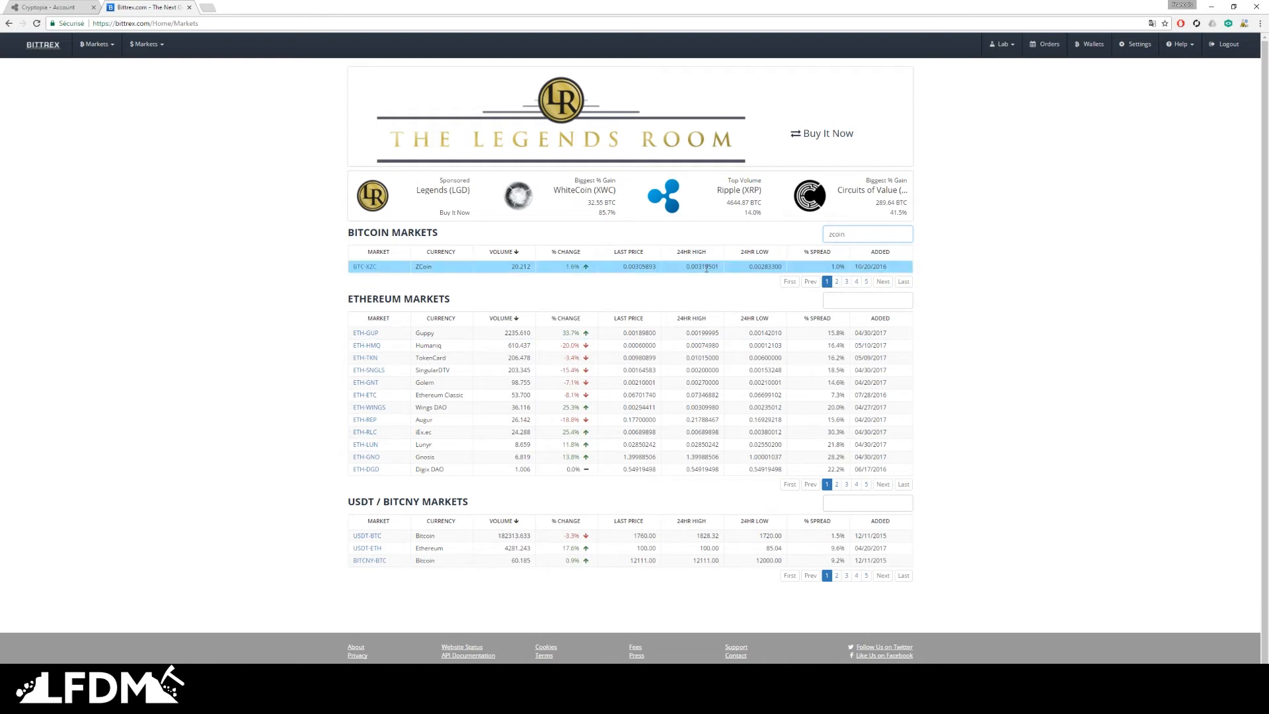
pyautogui.click(638, 267)
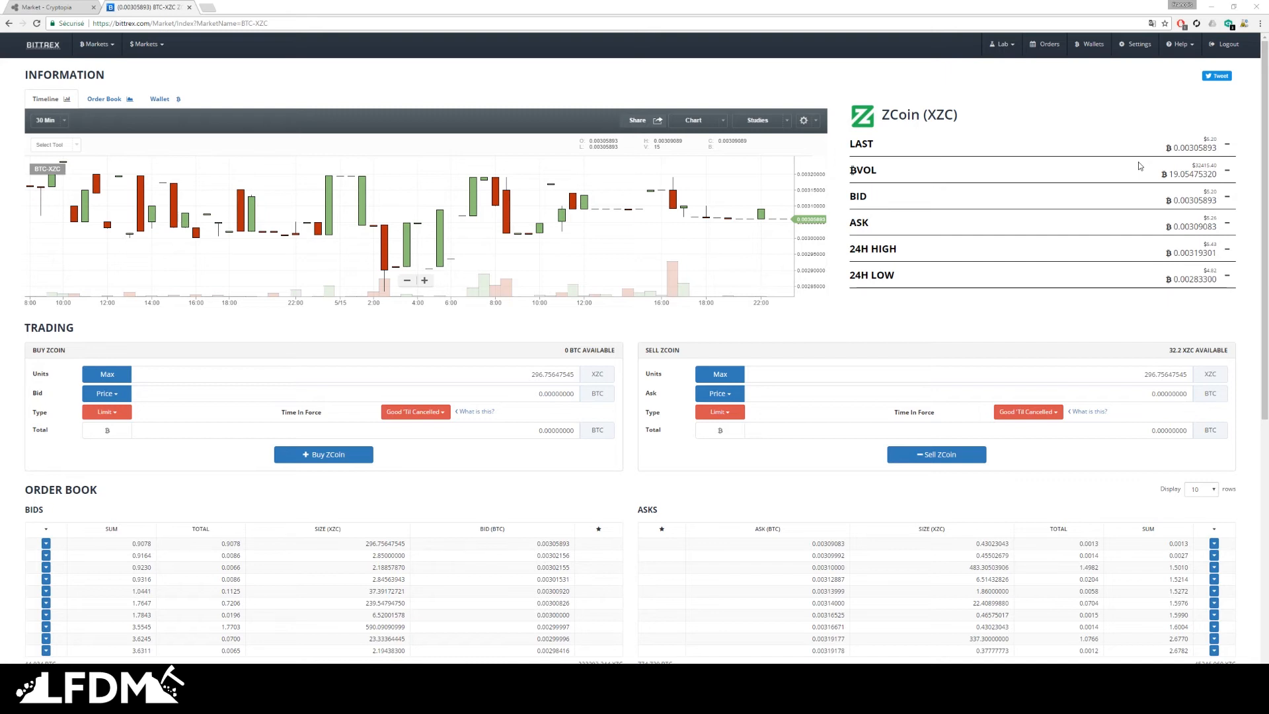
# - Examine the ZCoin market's price figures, chart, buy and sell forms, and order book
pyautogui.scroll(-2, 942, 311)
pyautogui.scroll(2, 942, 312)
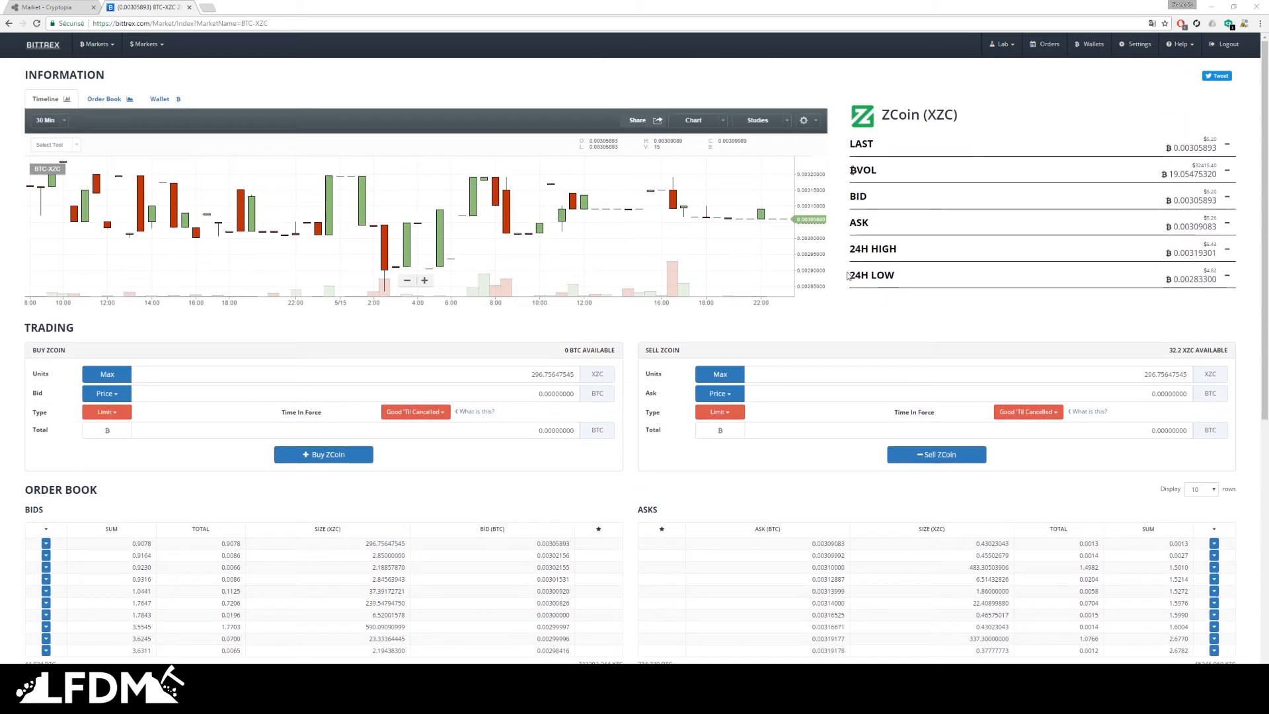
pyautogui.scroll(-1, 847, 276)
pyautogui.scroll(-1, 832, 276)
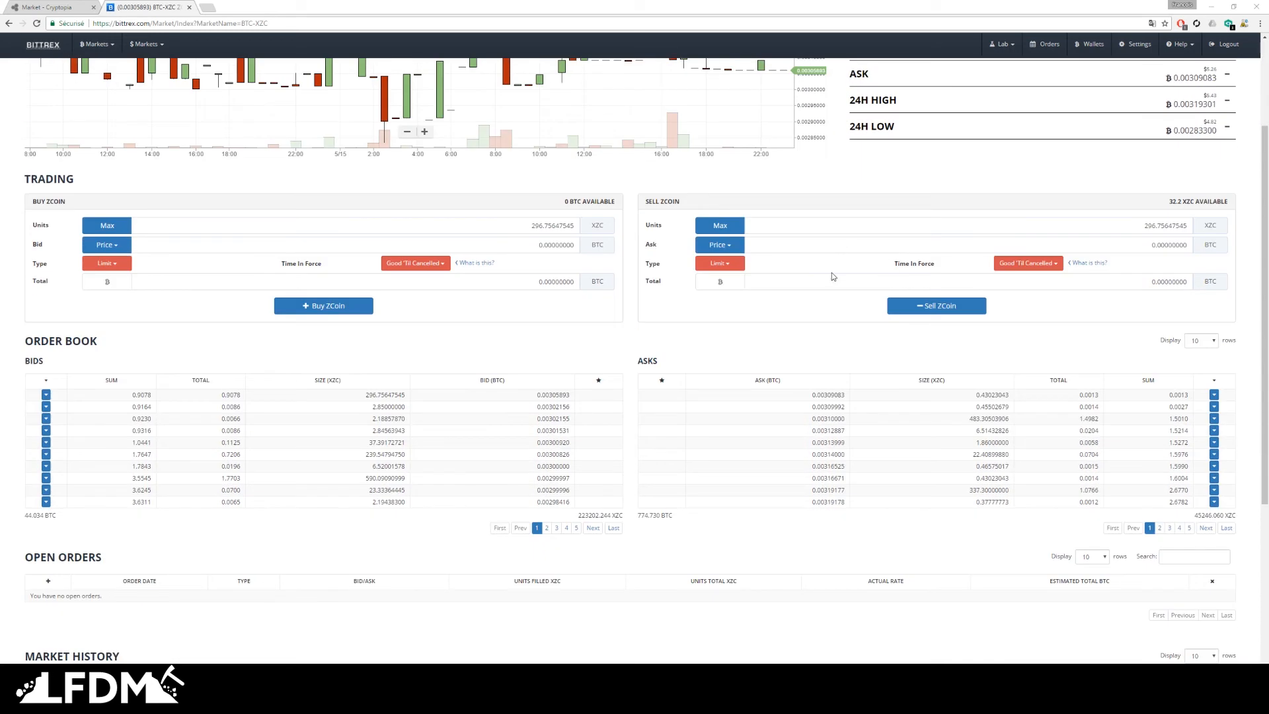
pyautogui.scroll(1, 831, 276)
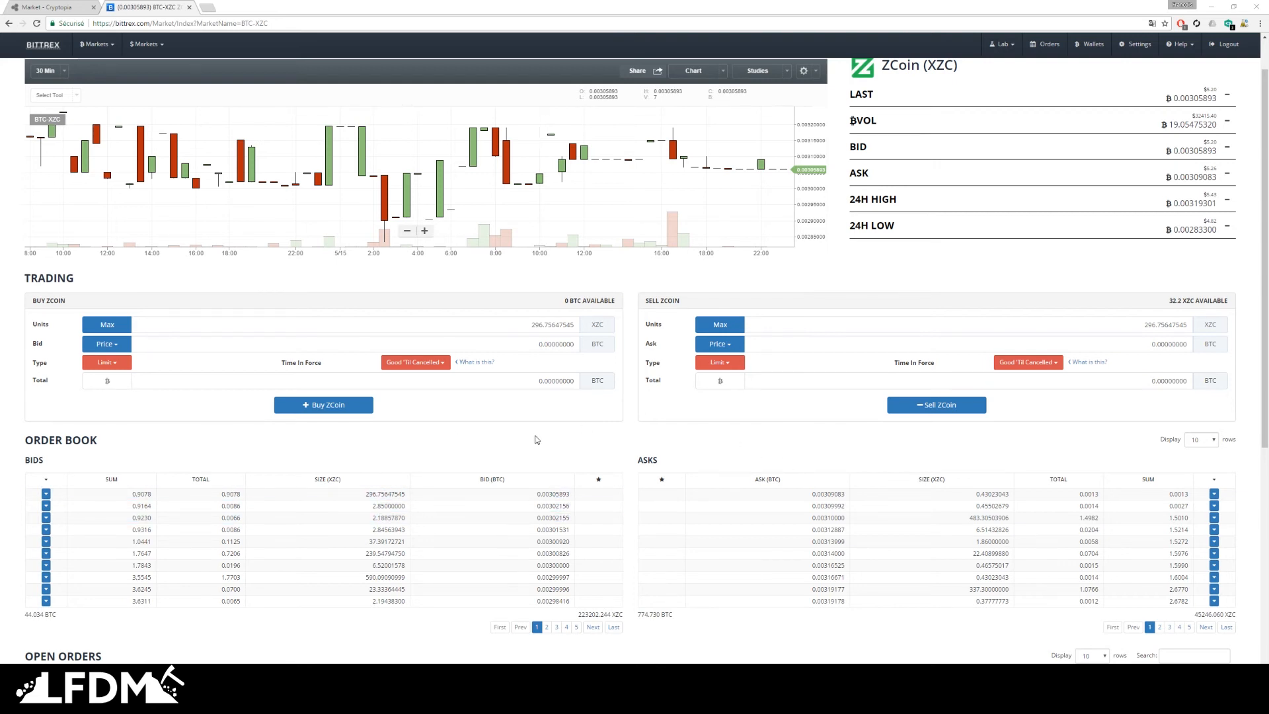
pyautogui.scroll(-2, 535, 439)
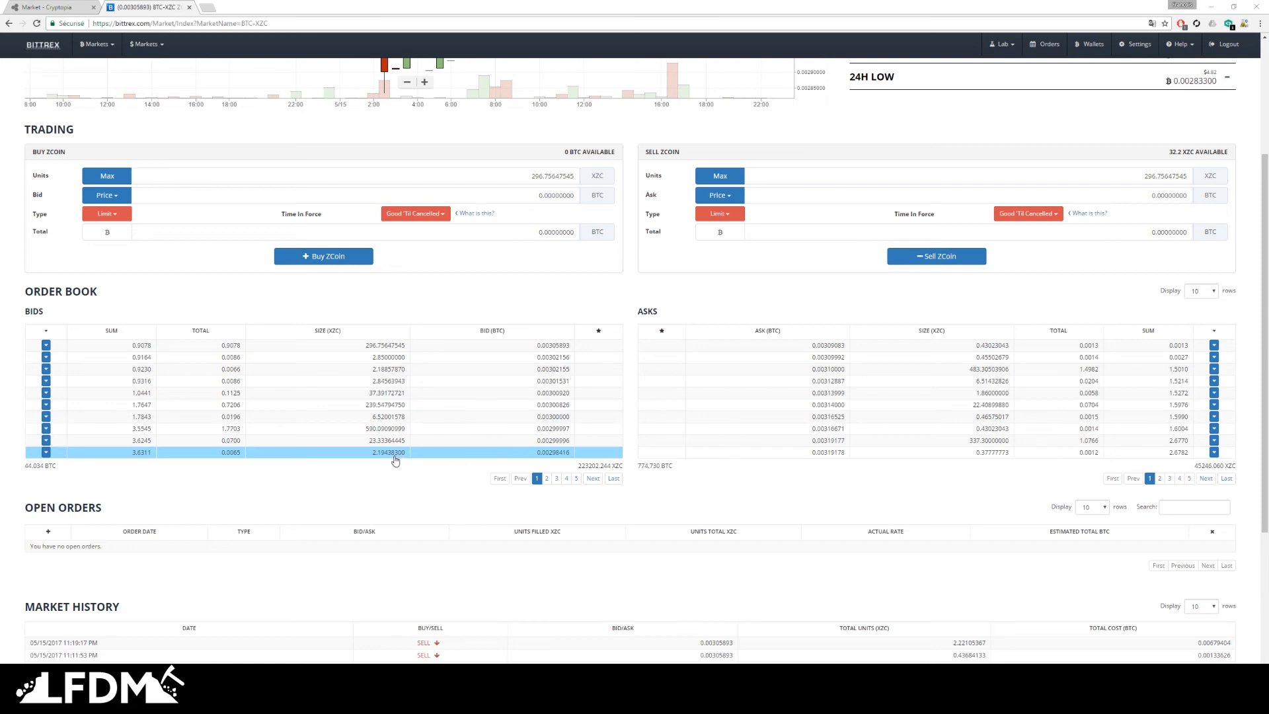
pyautogui.scroll(2, 526, 291)
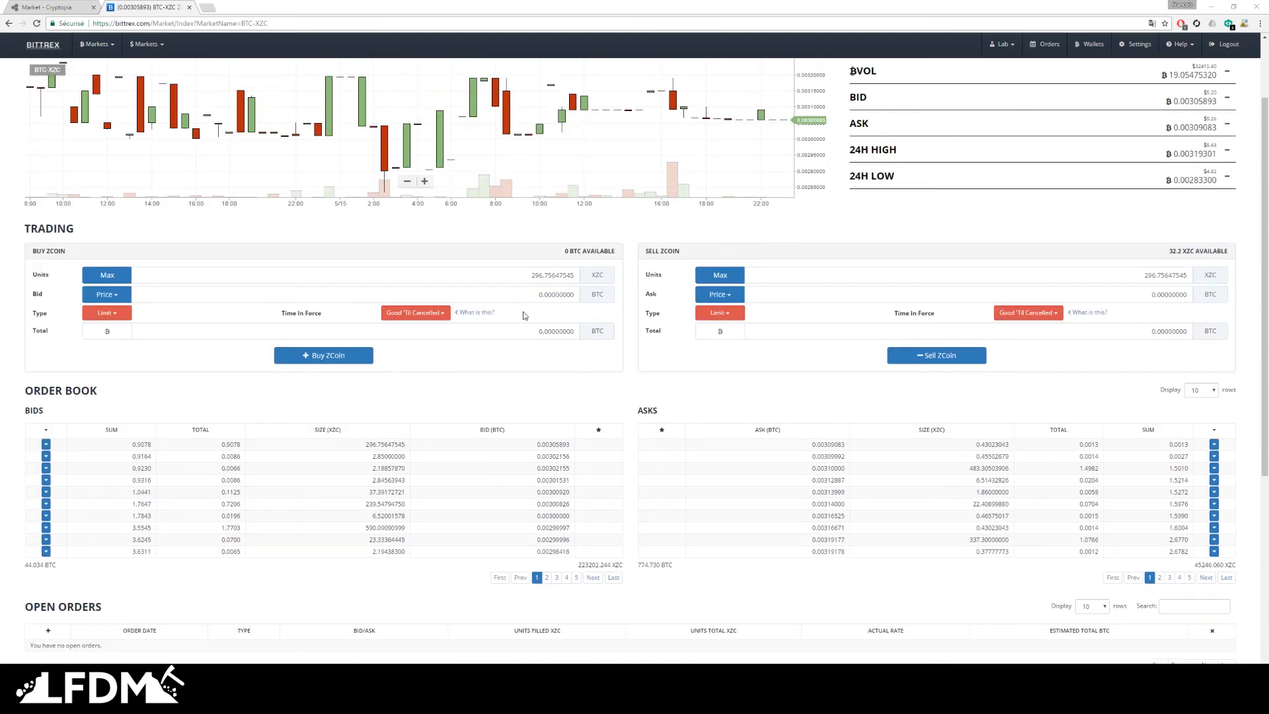
# - Set the ZCoin buy order to 10 units and take its bid price from the 0.00312887 BTC ask
pyautogui.doubleClick(552, 275)
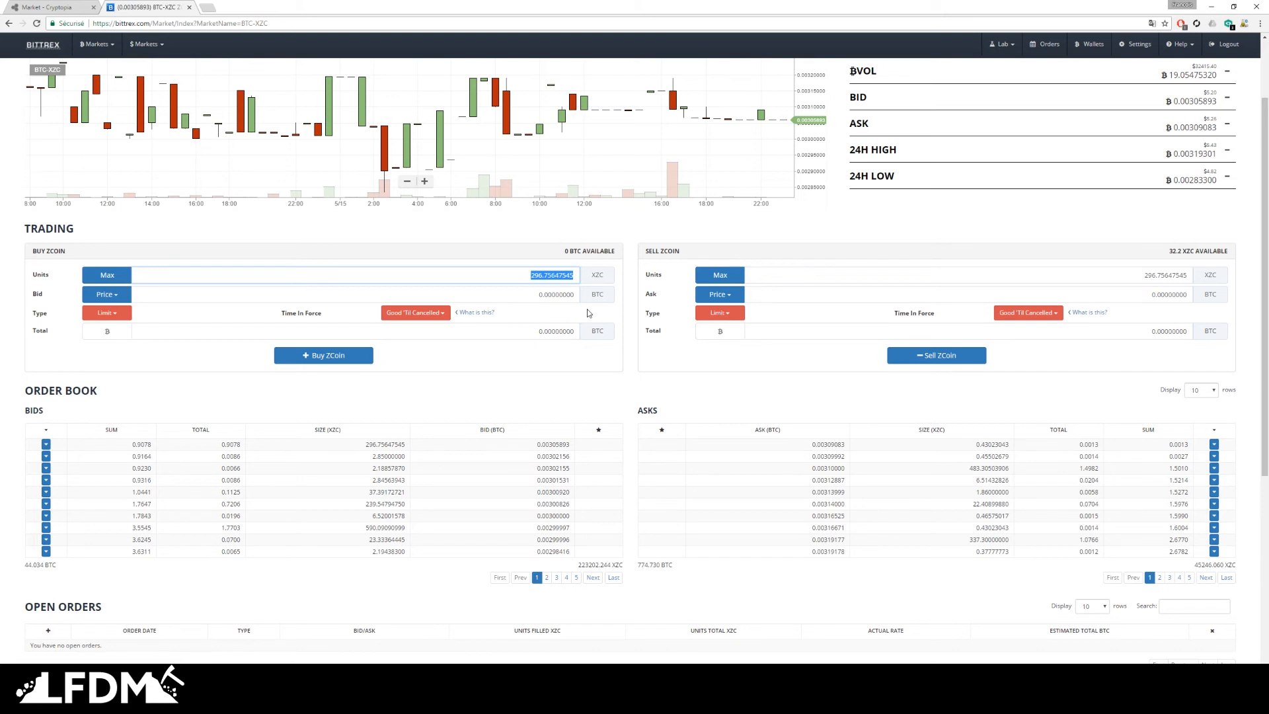
pyautogui.write('10')
pyautogui.click(625, 381)
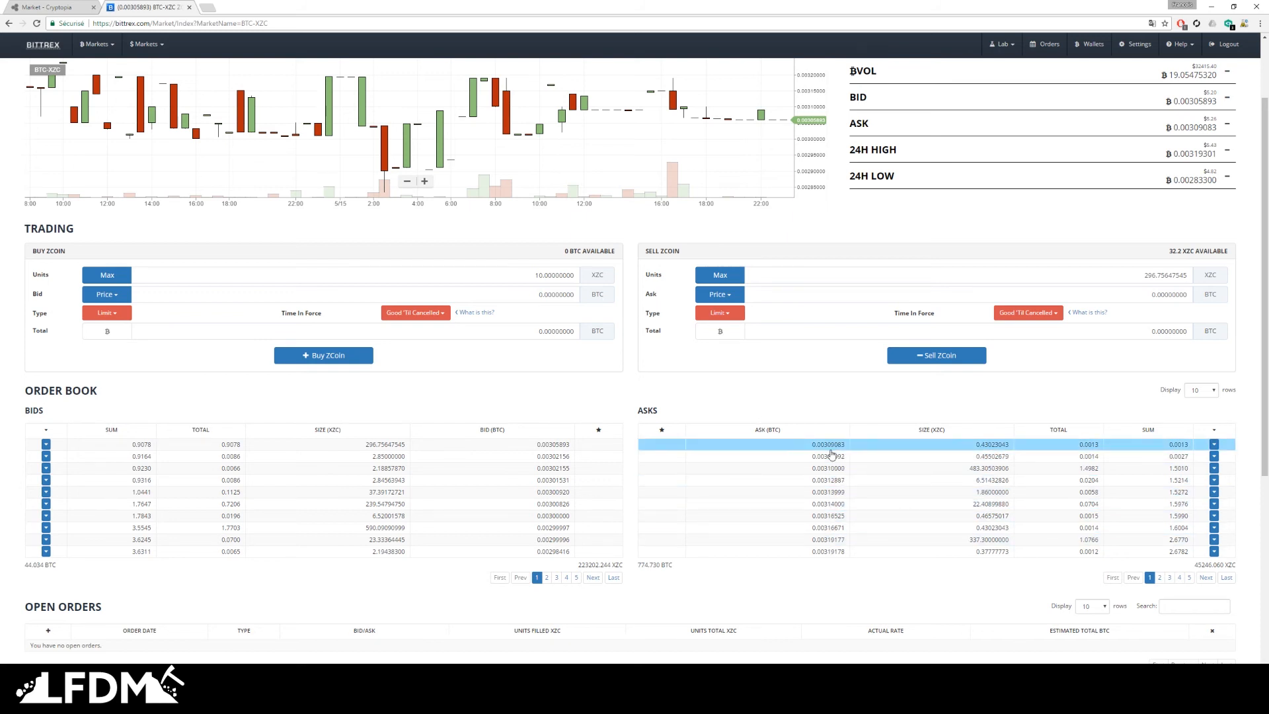
pyautogui.click(537, 299)
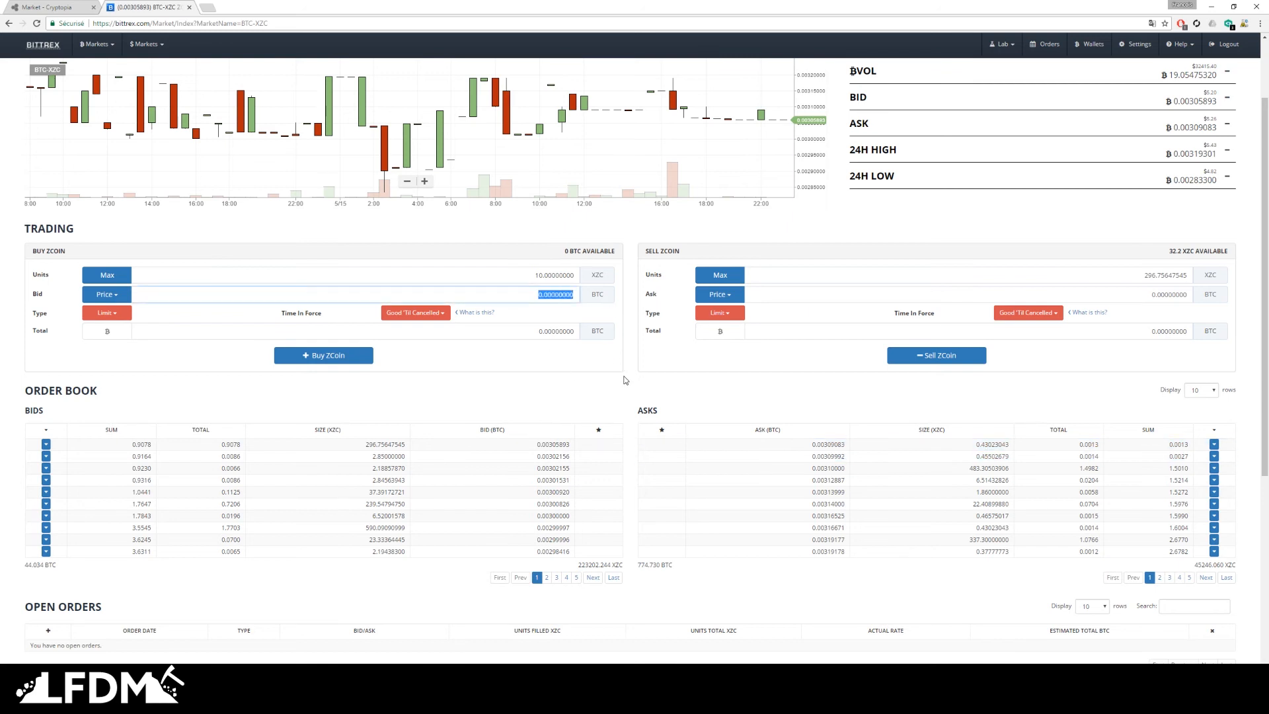
pyautogui.write('00')
pyautogui.press('BackSpace')
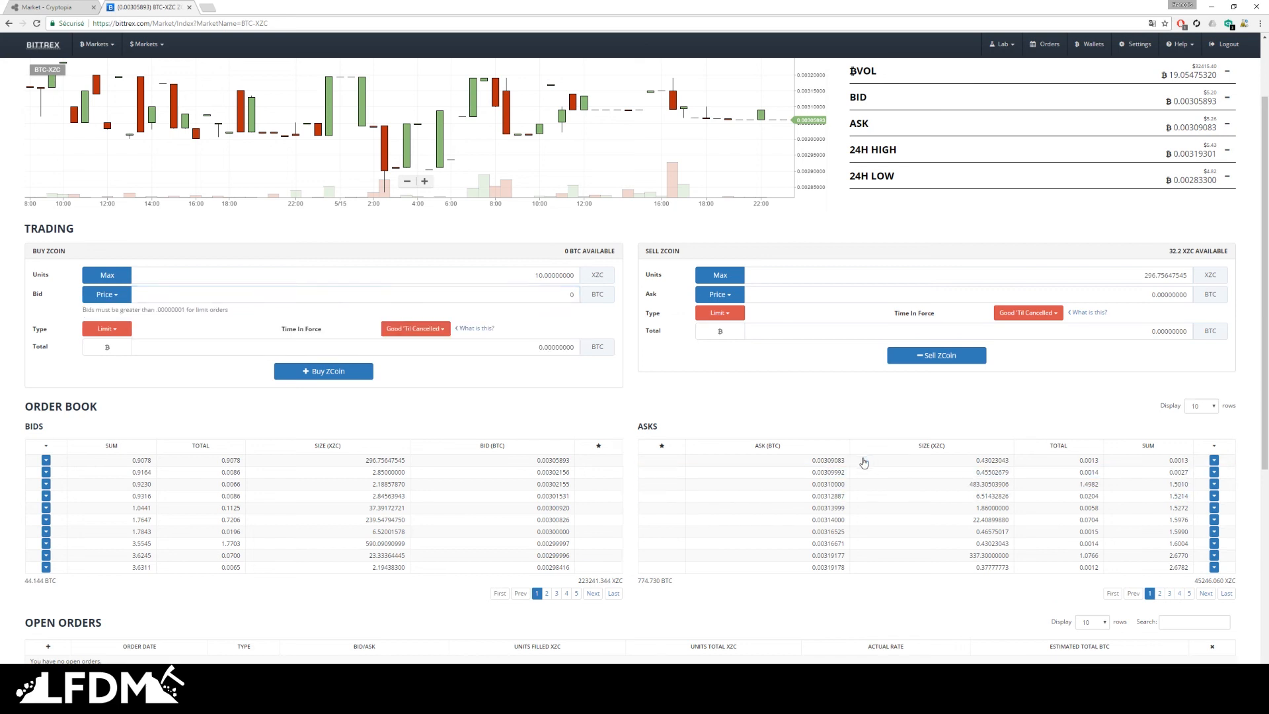
pyautogui.click(803, 496)
# - Set the ZCoin buy order's bid price to 0.00300000 BTC
pyautogui.click(571, 300)
pyautogui.press('BackSpace')
pyautogui.press('BackSpace')
pyautogui.press('BackSpace')
pyautogui.press('BackSpace')
pyautogui.press('BackSpace')
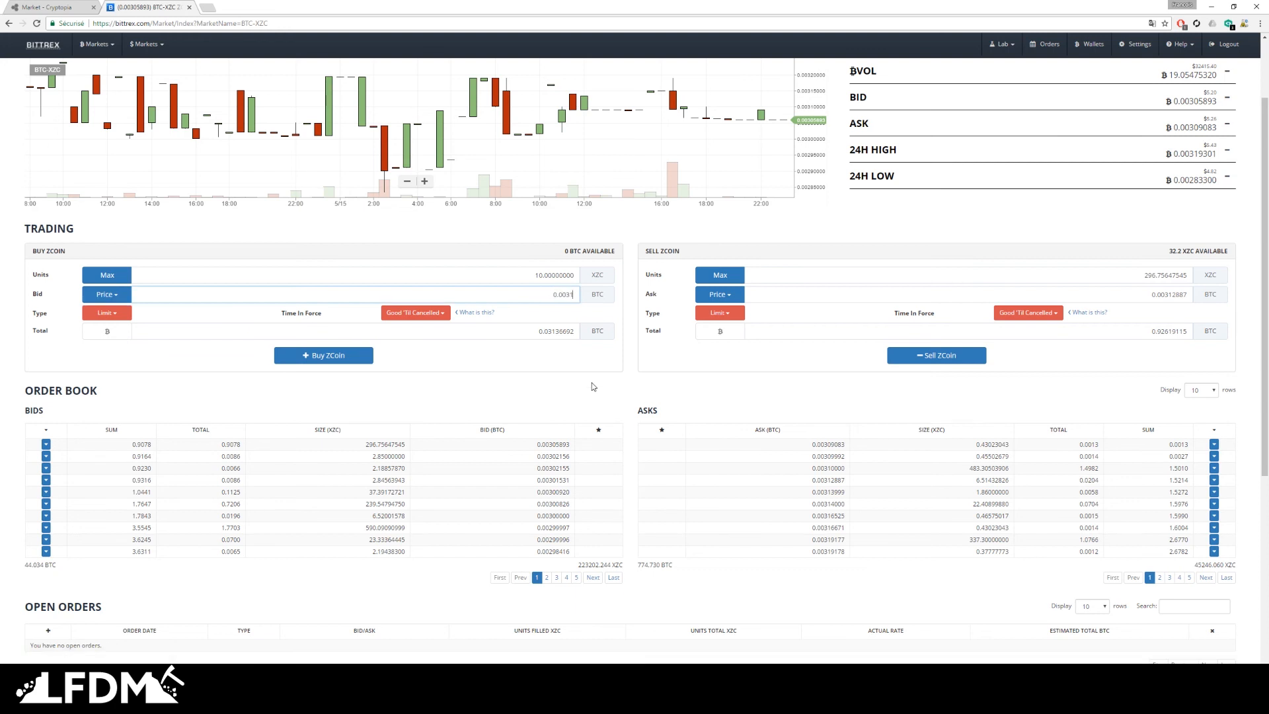
pyautogui.write('0')
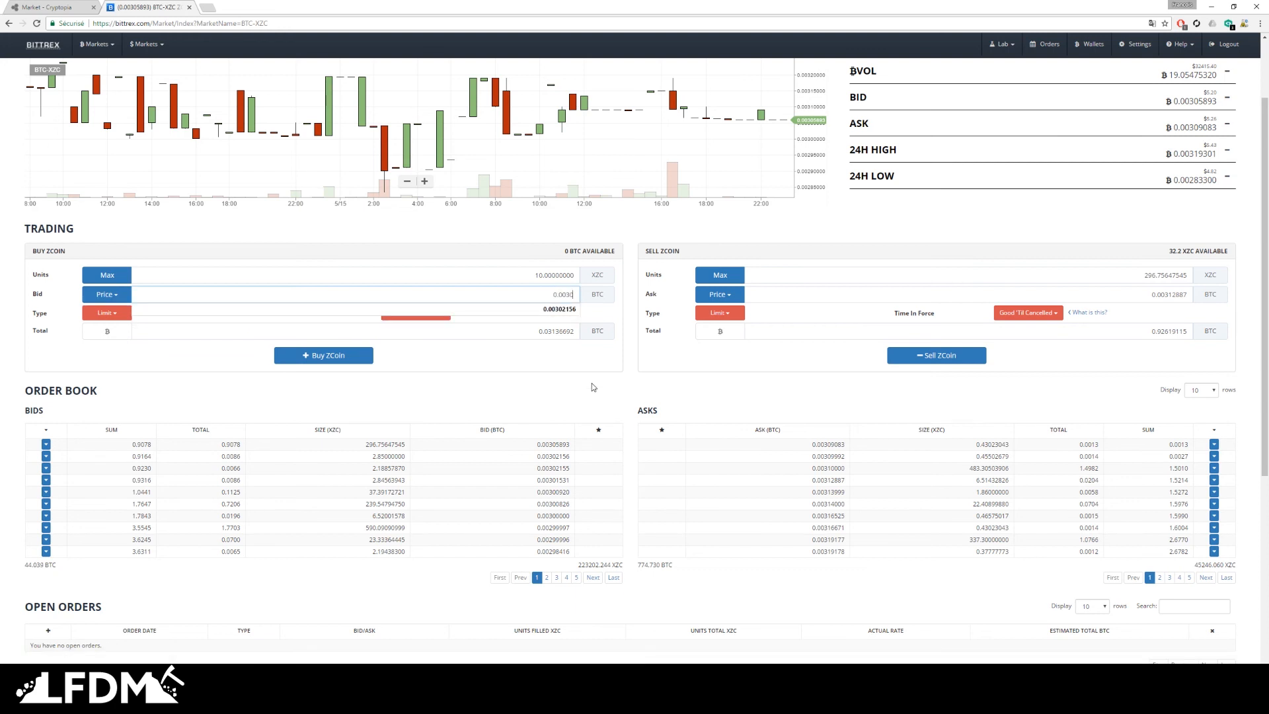
pyautogui.write('0000')
pyautogui.press('Left')
pyautogui.press('Left')
pyautogui.press('Left')
pyautogui.press('Home')
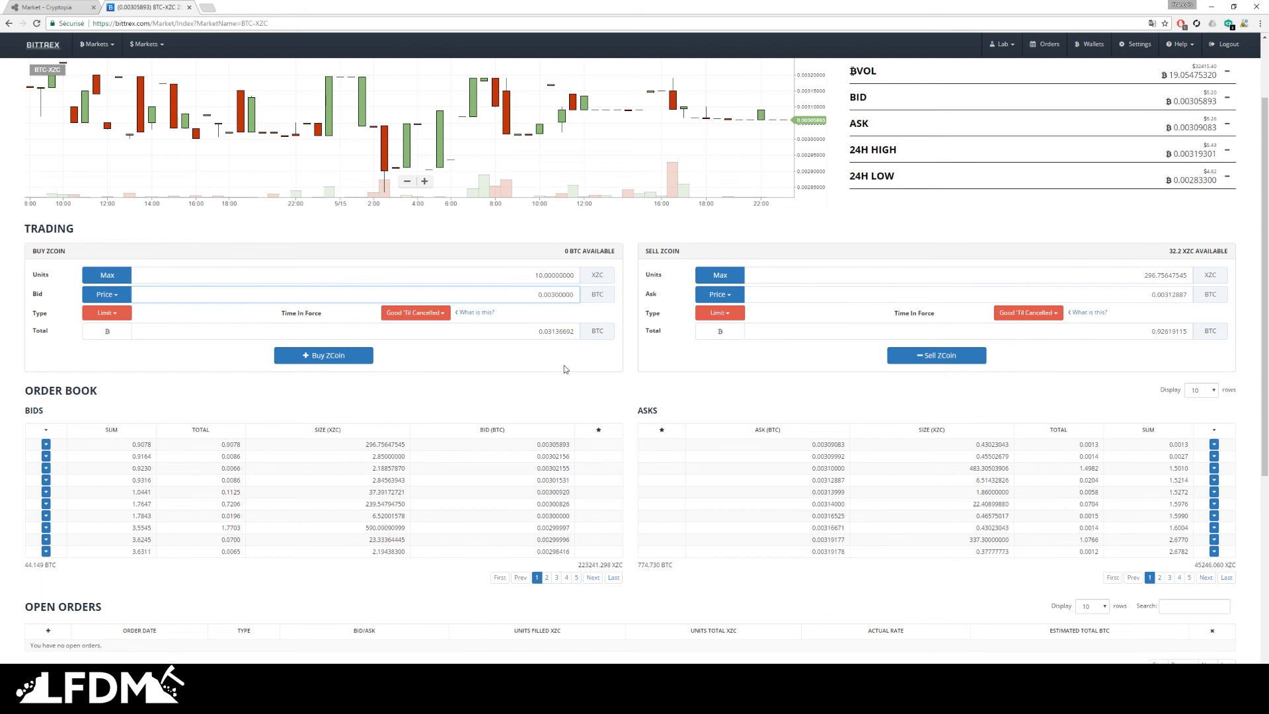
pyautogui.press('Tab')
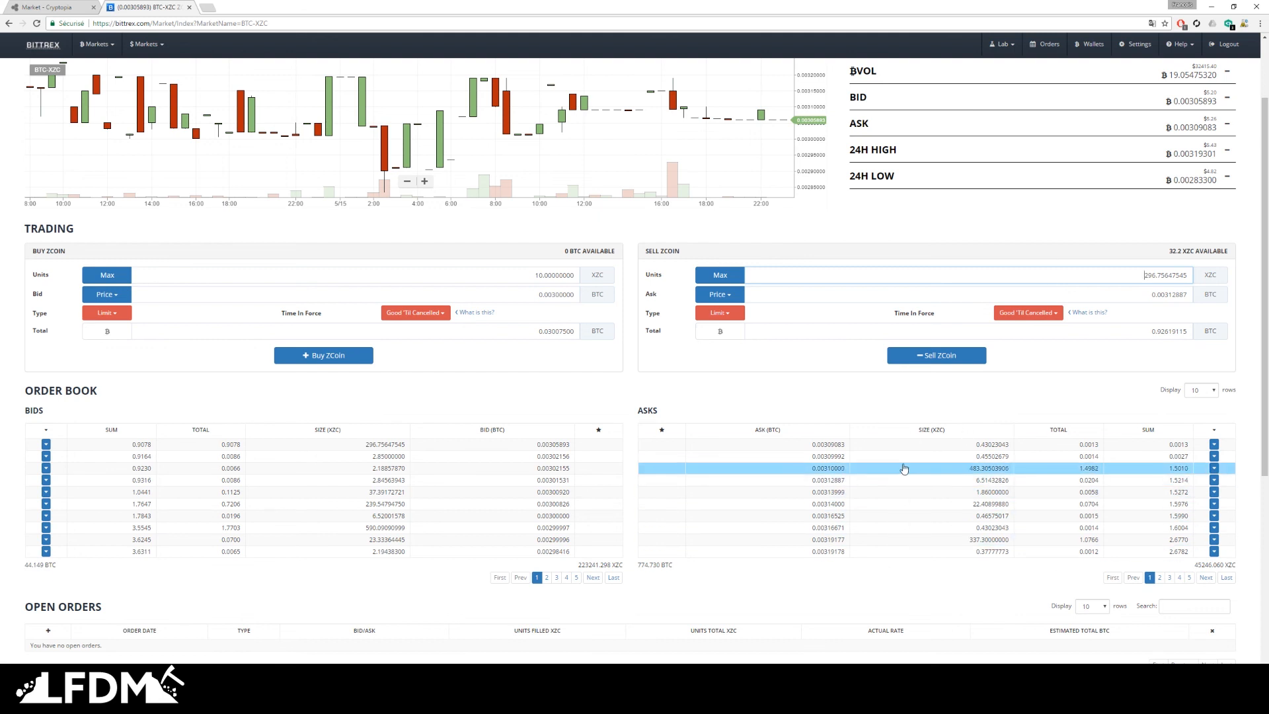
# - Take the 0.00310000 BTC ask price for a limit buy of 100 XZC and confirm the order
pyautogui.click(865, 475)
pyautogui.click(350, 357)
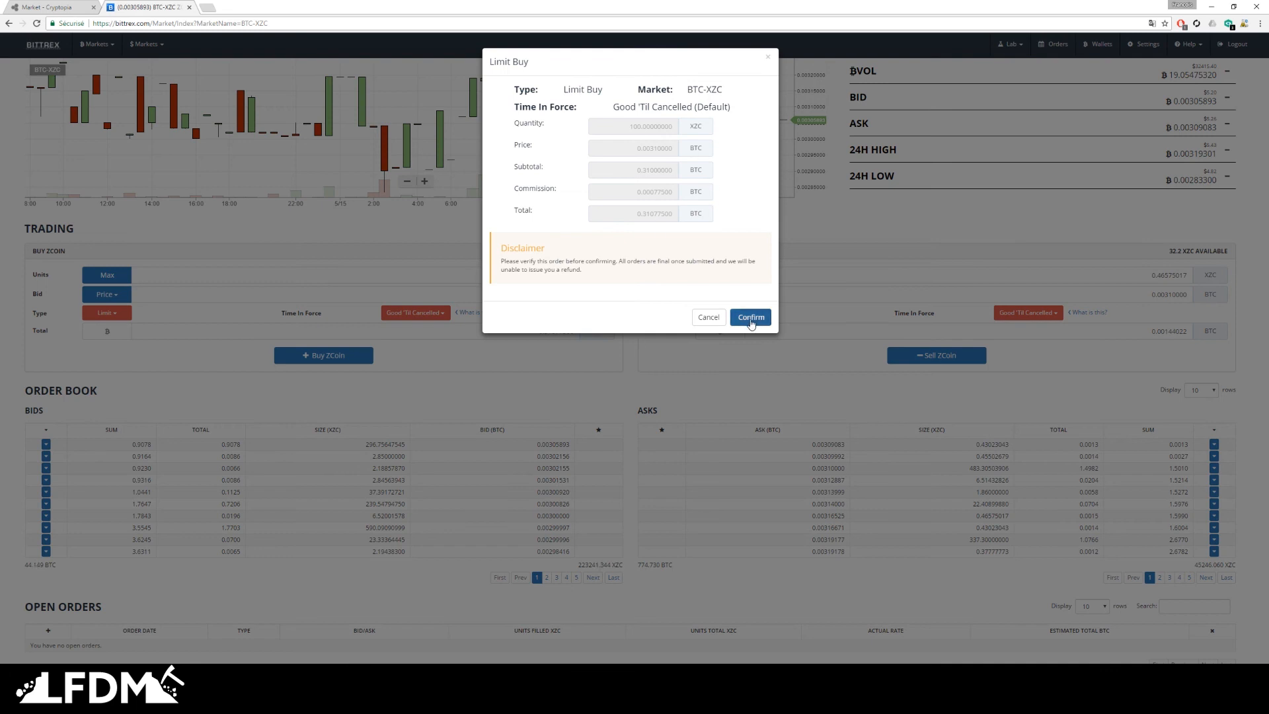
pyautogui.click(751, 318)
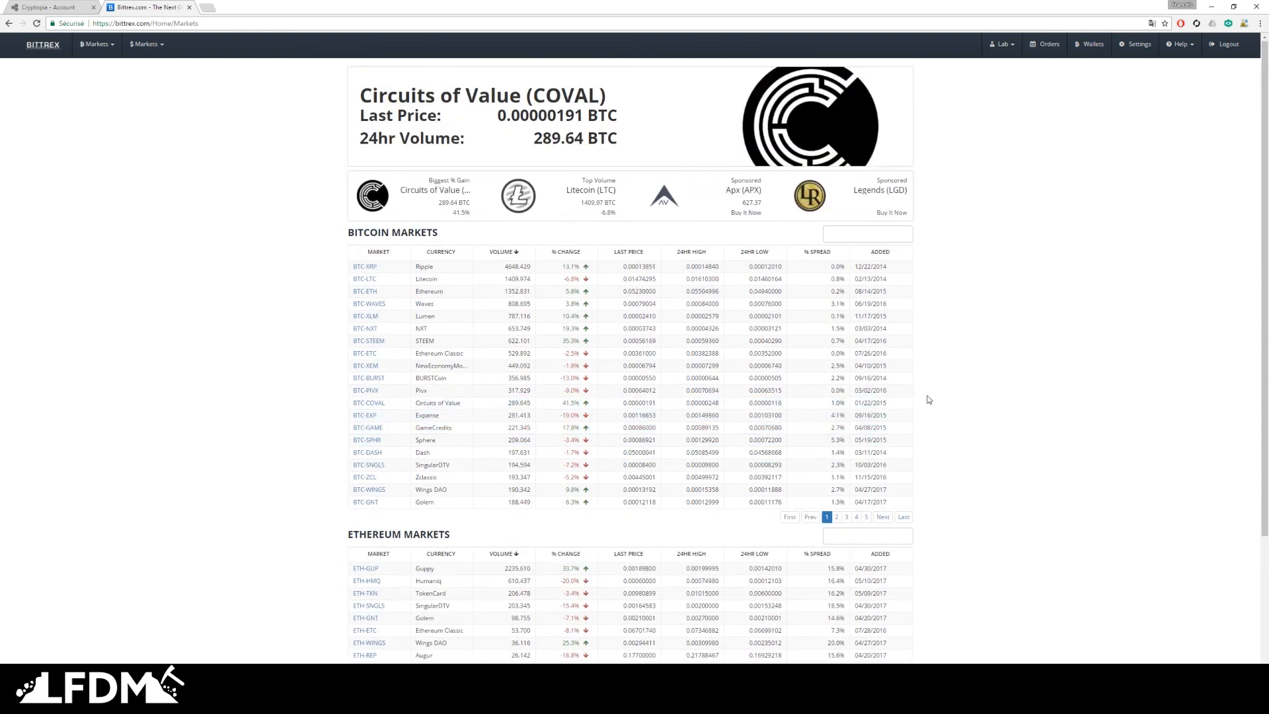
# - Filter the Bitcoin markets list for zcoin
pyautogui.click(874, 237)
pyautogui.write('zcoin')
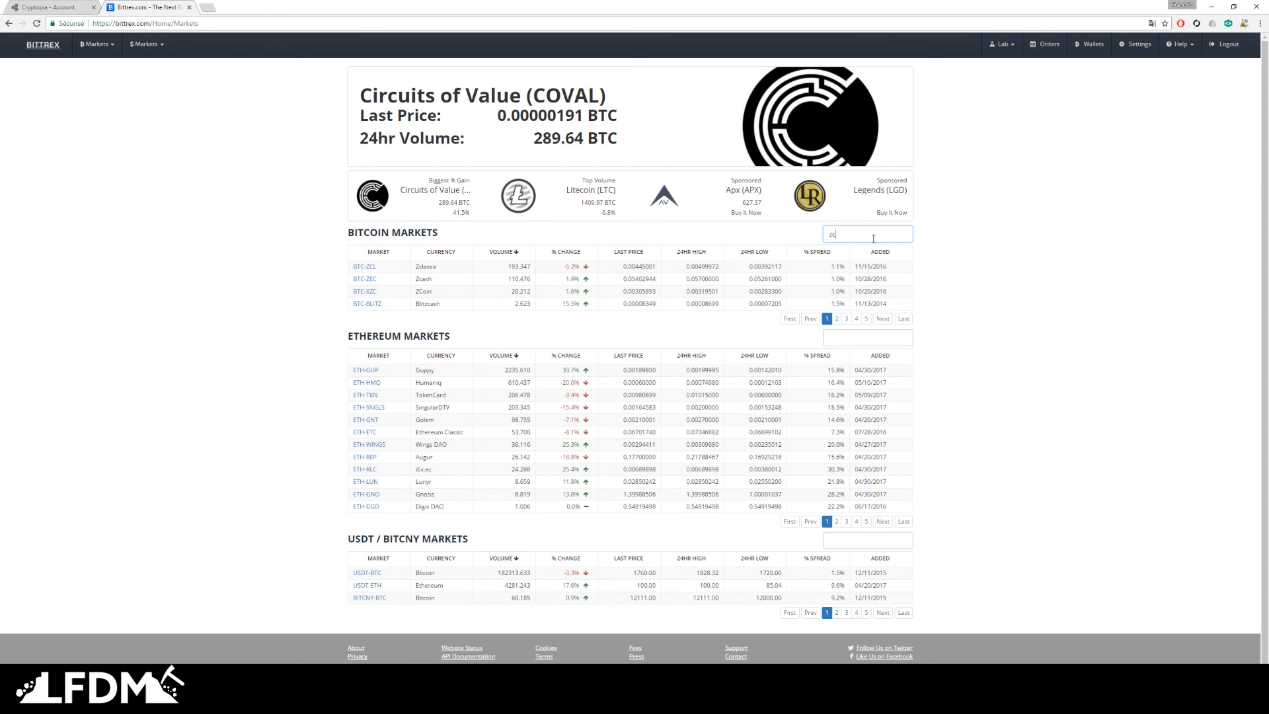